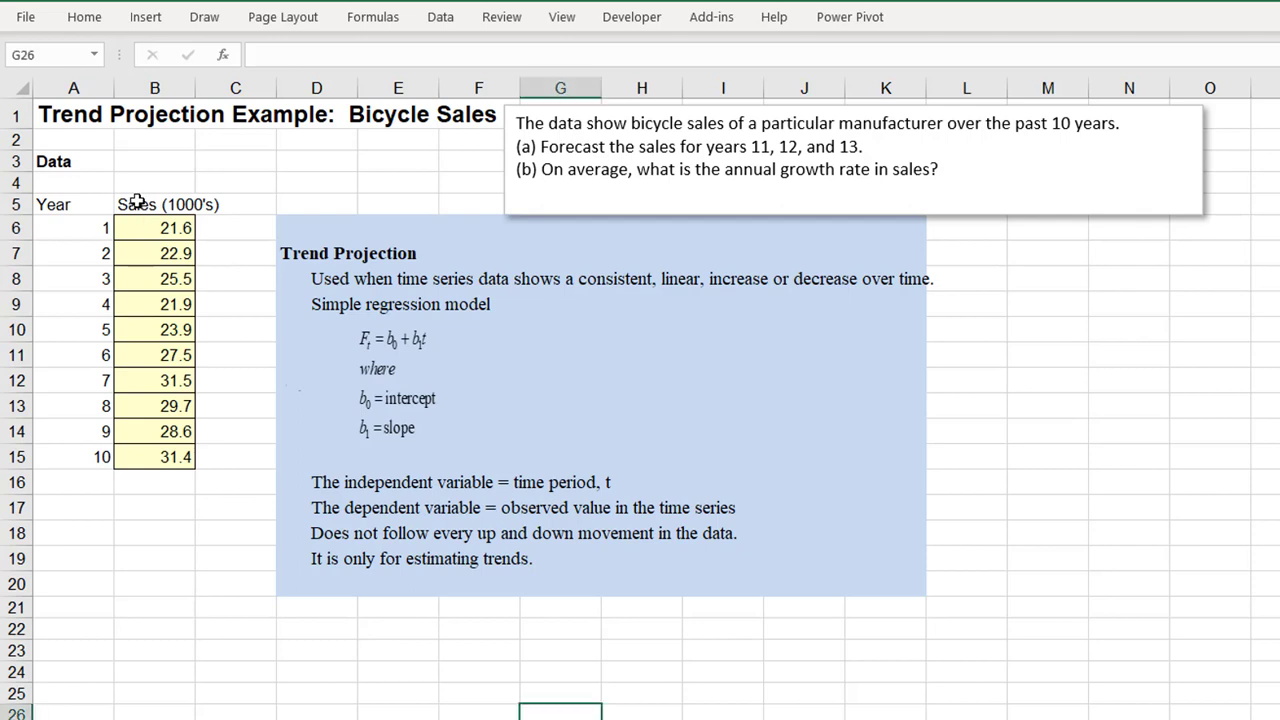
Insert a 2-D line chart with markers from the sales data in B5:B15
left_click_drag(140, 208, 158, 460)
left_click(160, 22)
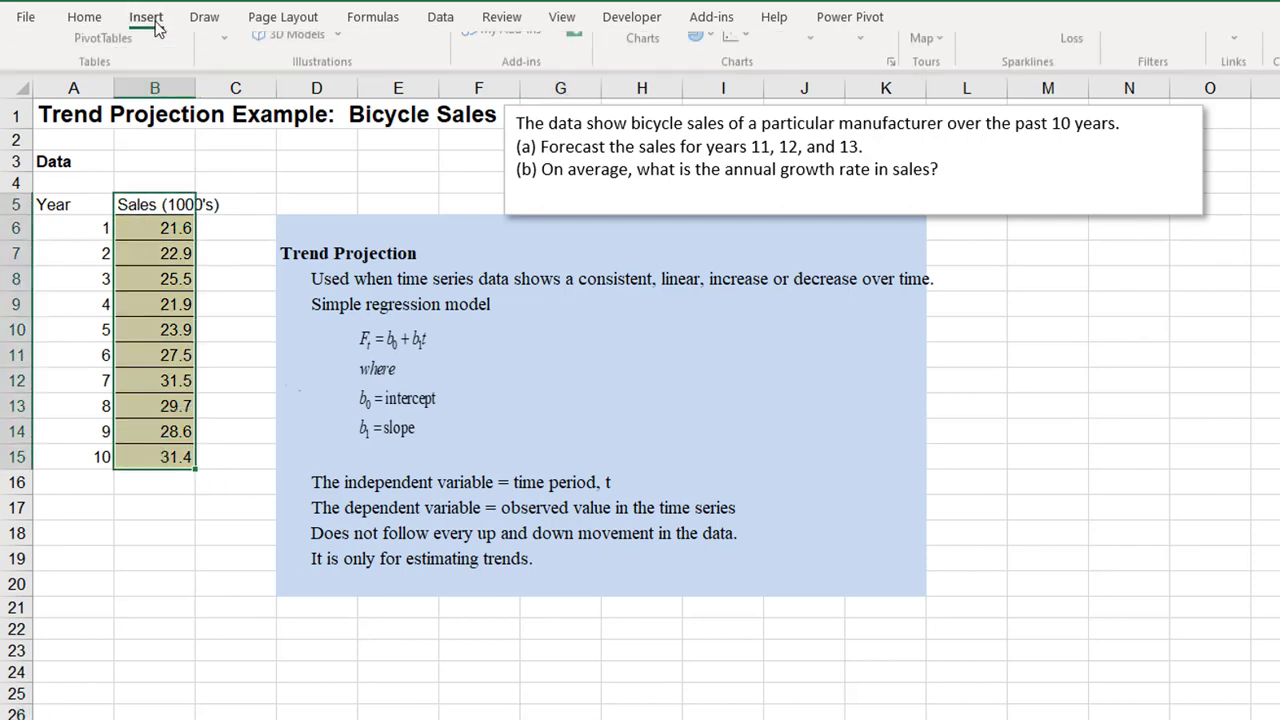
left_click(700, 67)
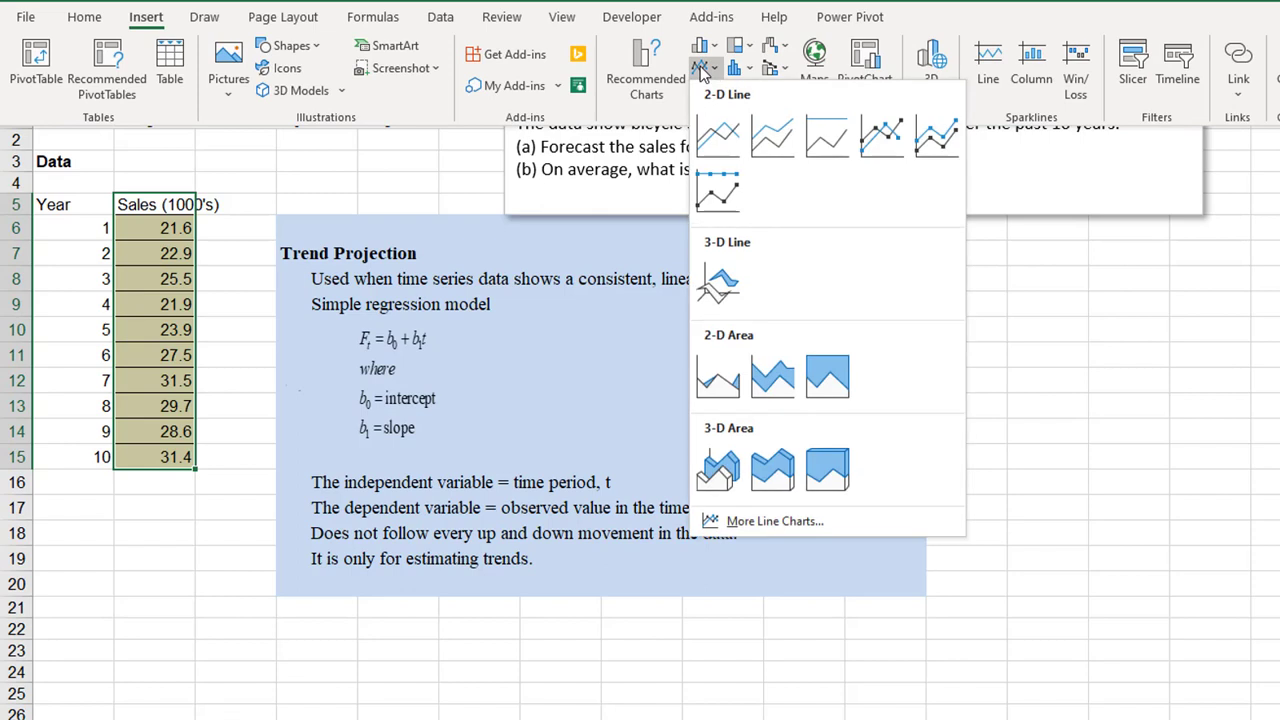
left_click(876, 143)
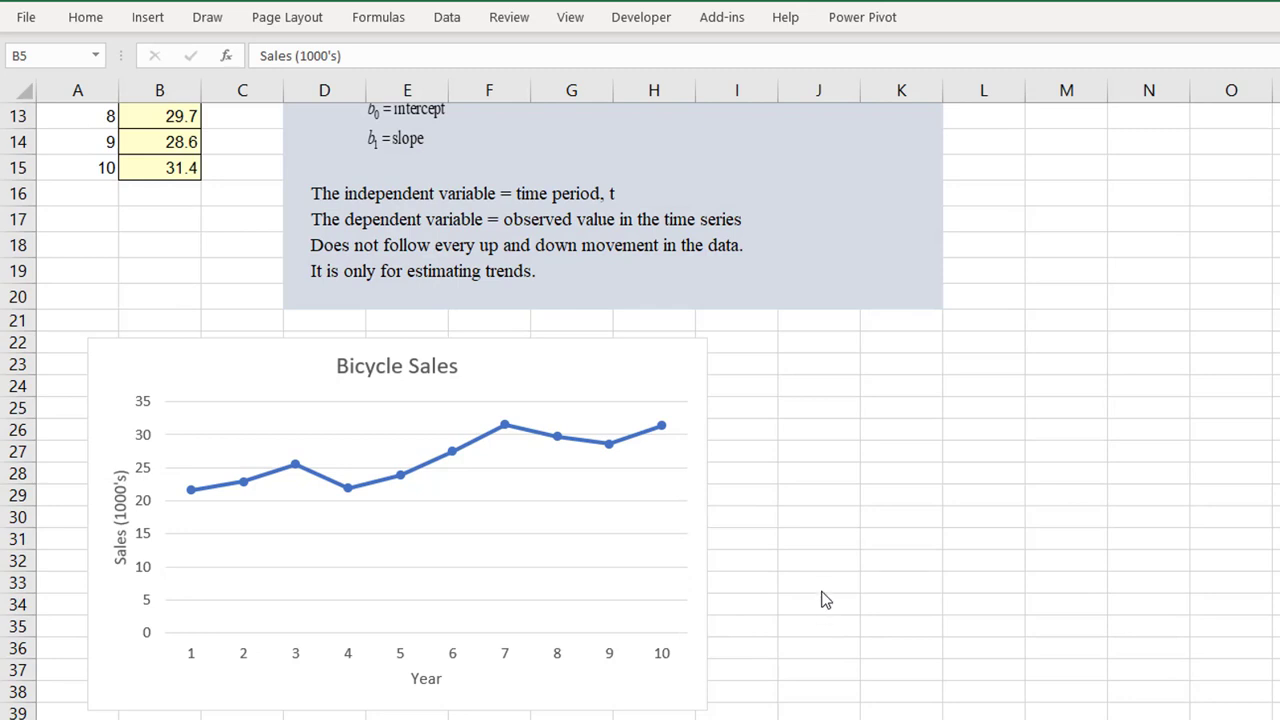
Set the minimum bound of the Bicycle Sales chart's vertical axis to 15
left_click(123, 420)
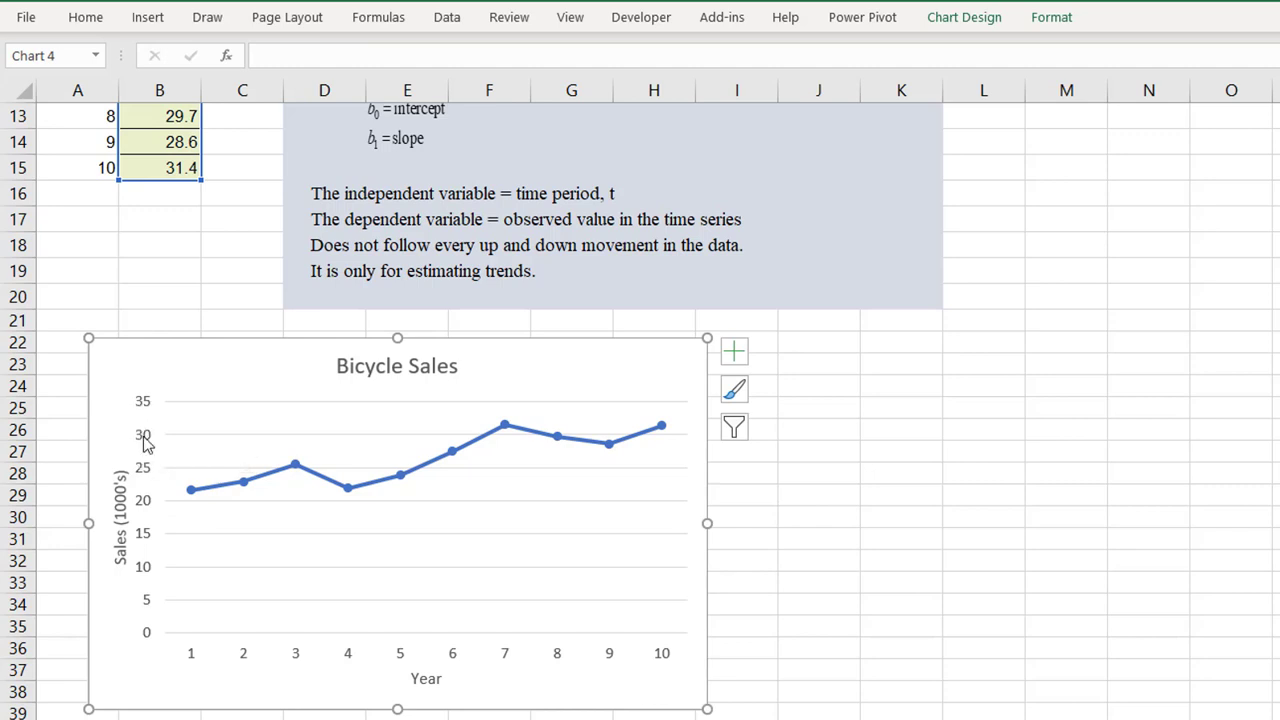
left_click(145, 445)
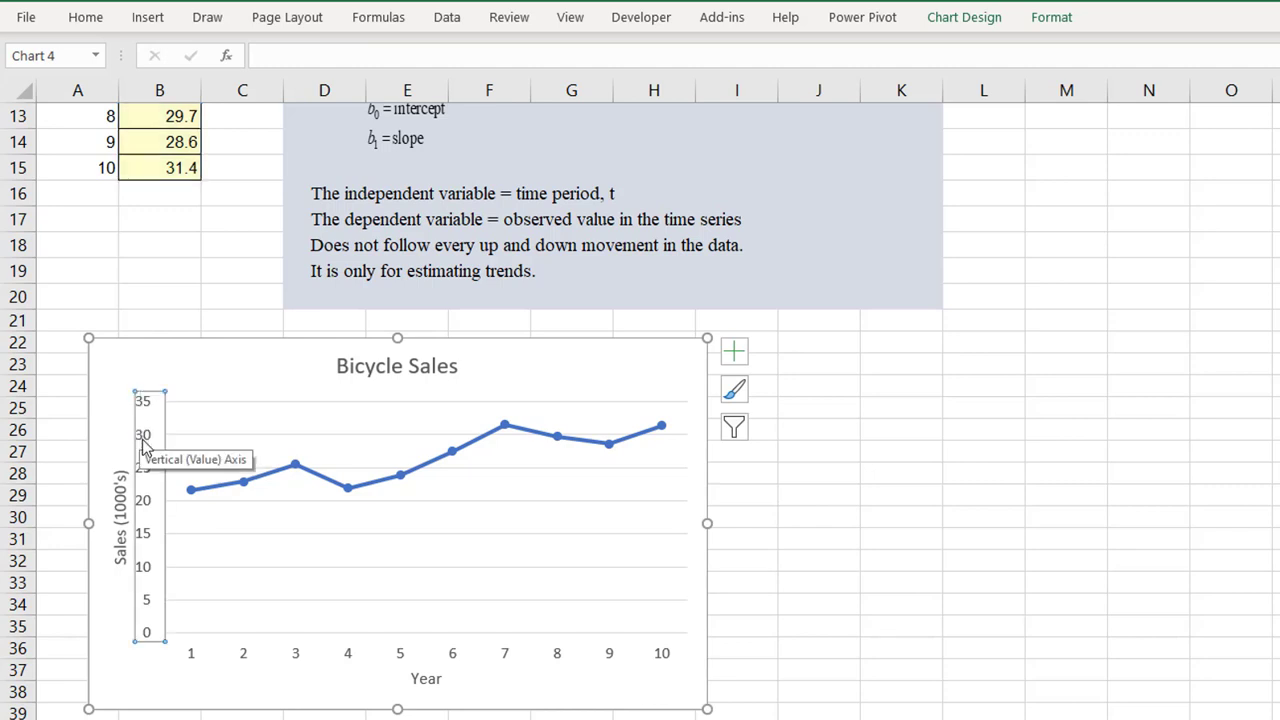
double_click(145, 448)
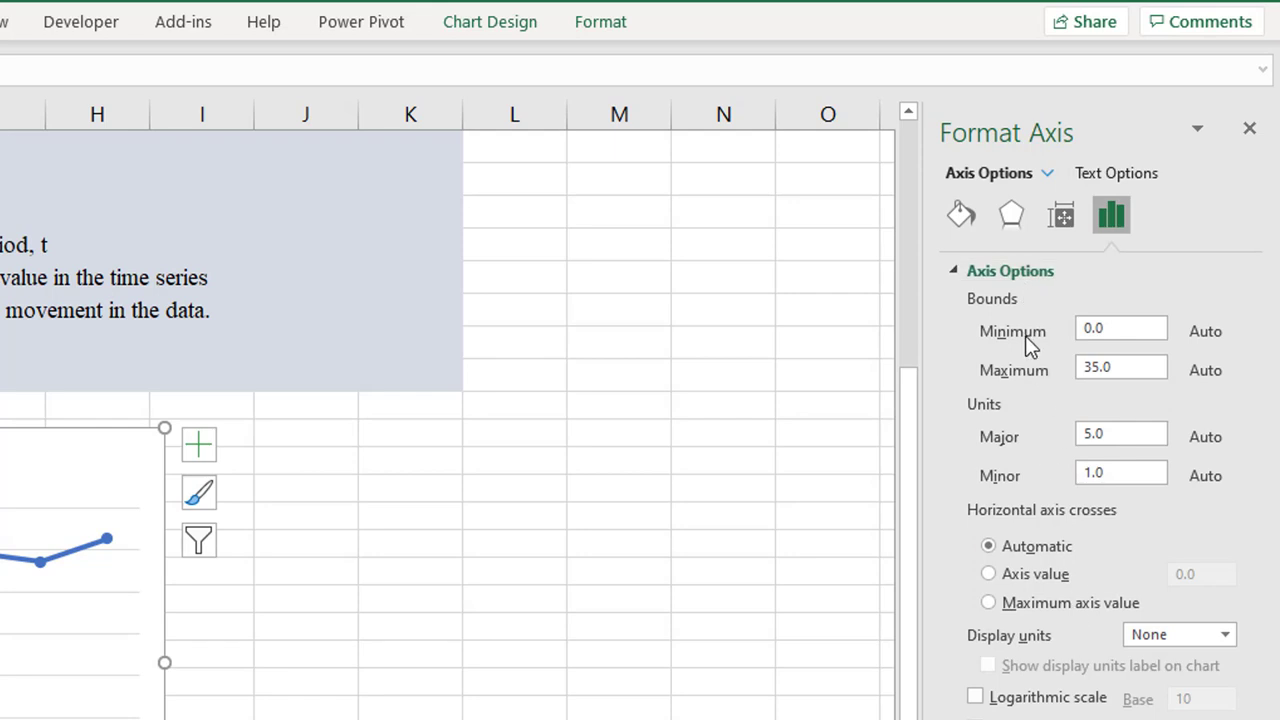
left_click(1110, 328)
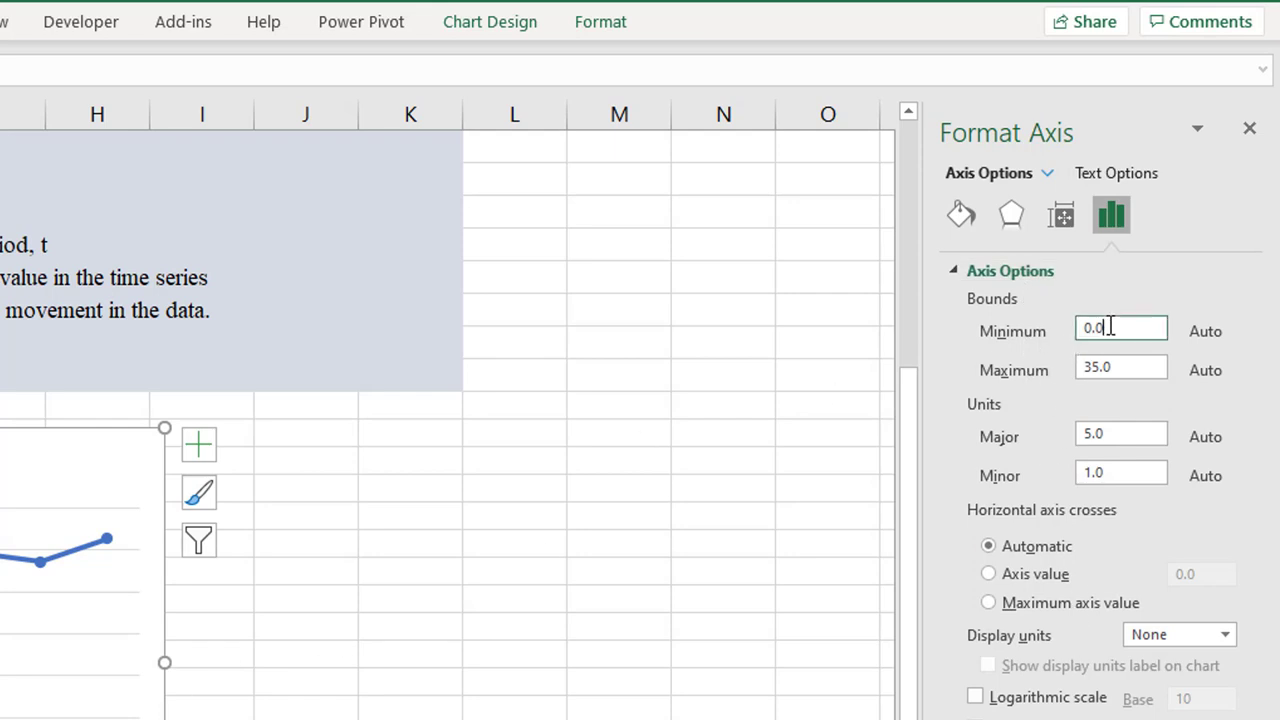
left_click_drag(1110, 328, 1065, 336)
type("15")
key("Return")
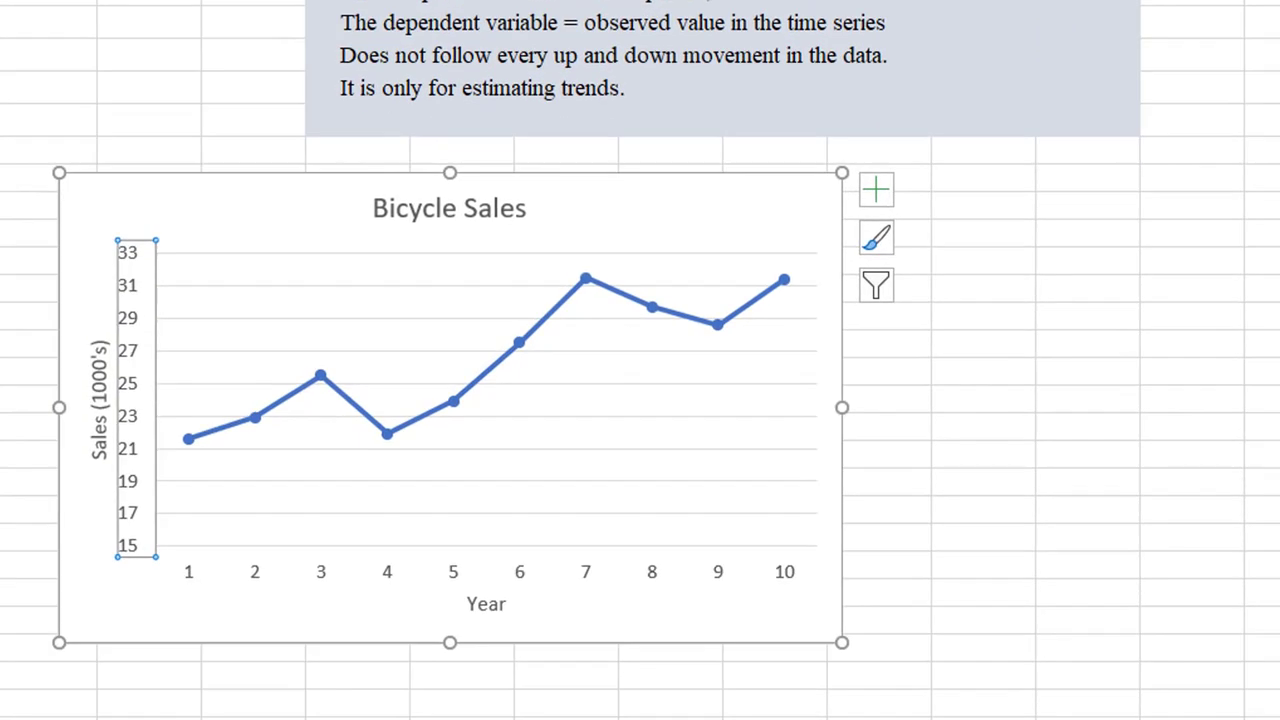
Enter the equation "y_hat = b0 + b1*x" in cell G9, beside the "Simple regression model" note
left_click(180, 223)
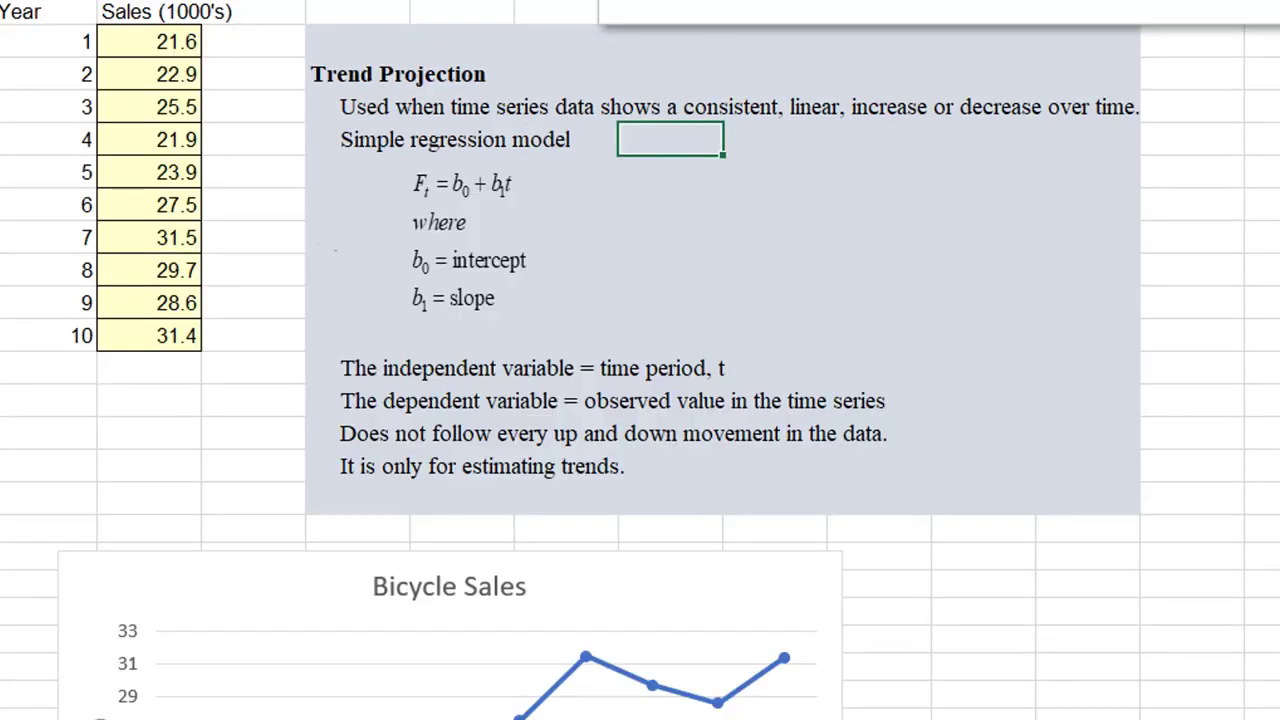
type("y_hat ")
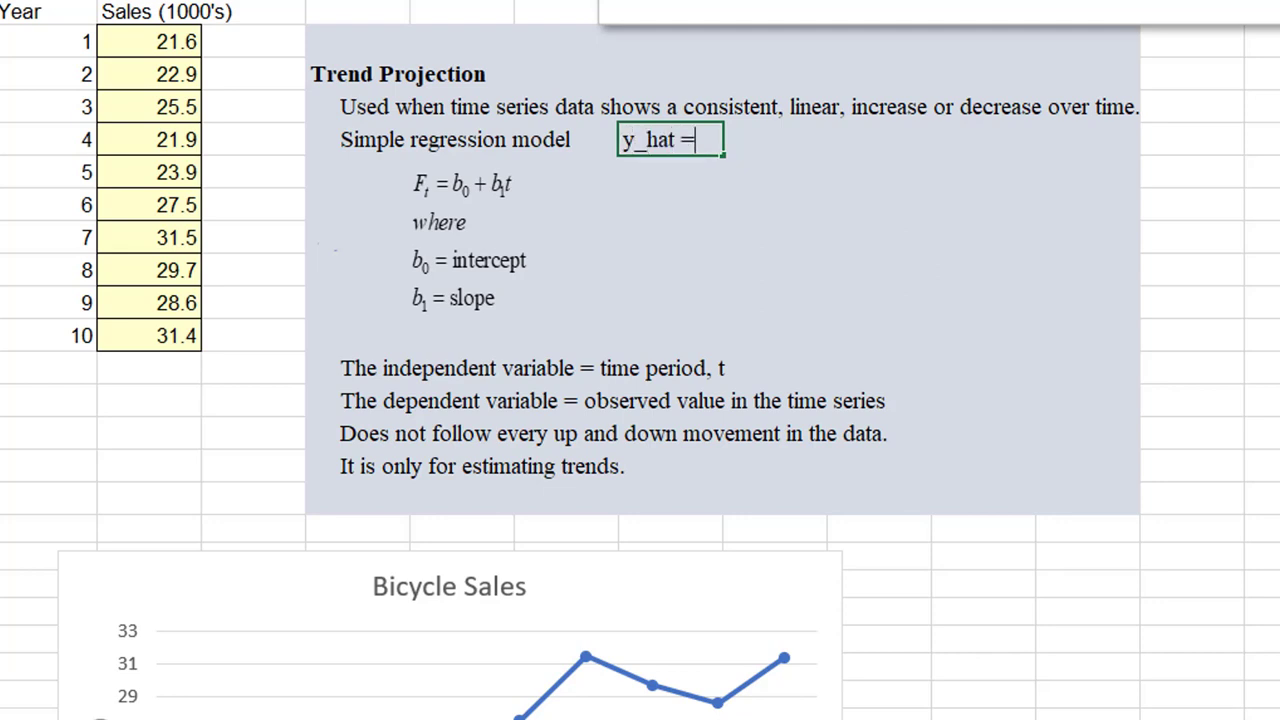
type("= b0 + b1*x")
key("Return")
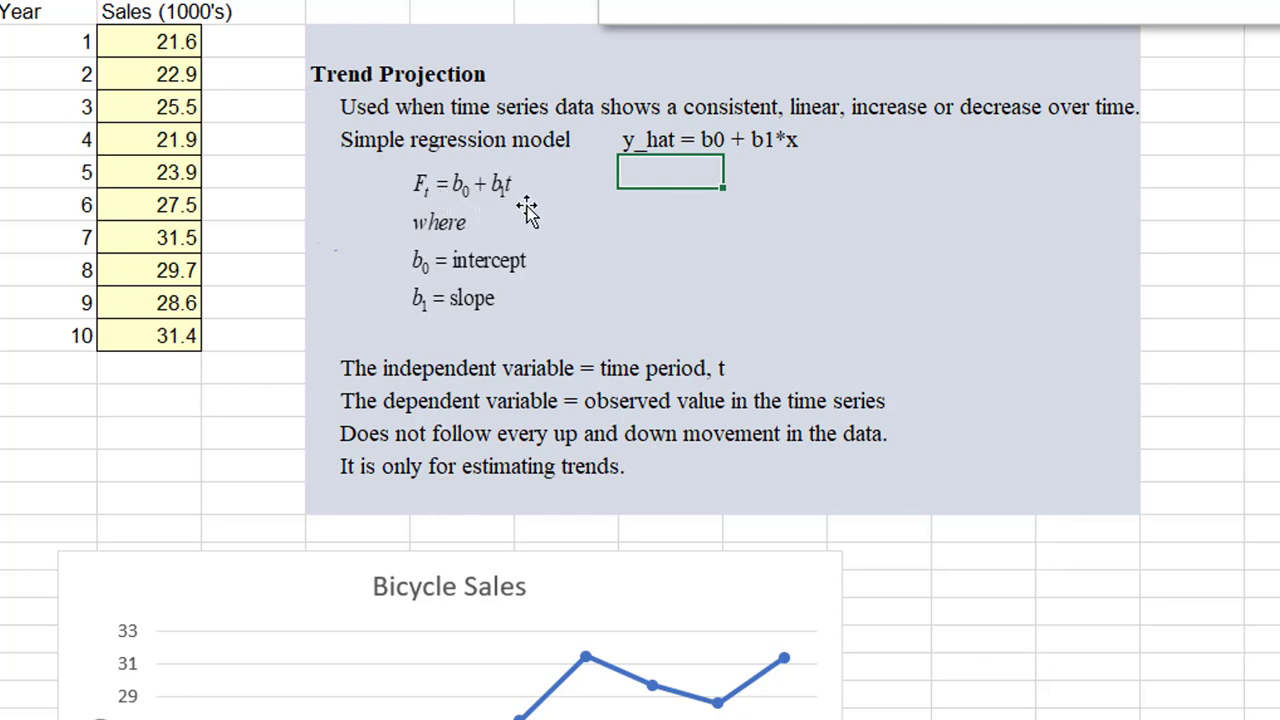
left_click(983, 714)
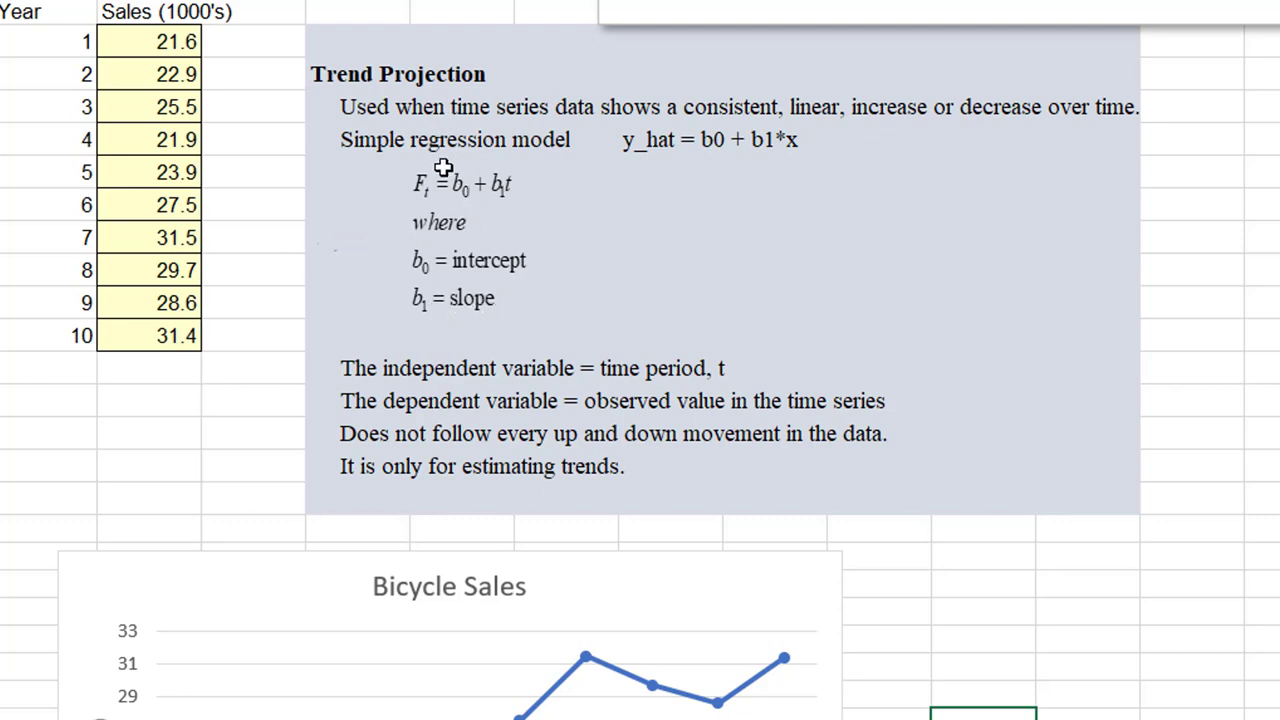
Add a linear trendline to the sales series in the Bicycle Sales chart and display its equation on the chart
scroll(200, 240, "down", 4)
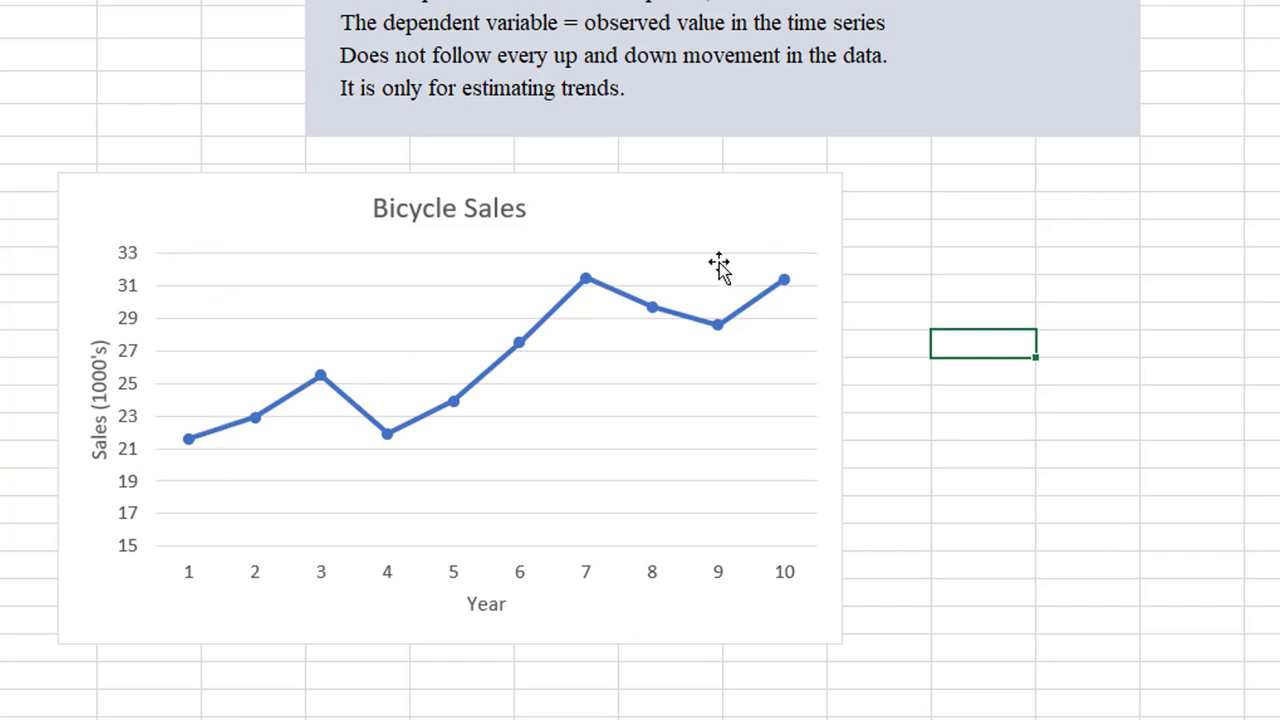
scroll(760, 437, "up", 4)
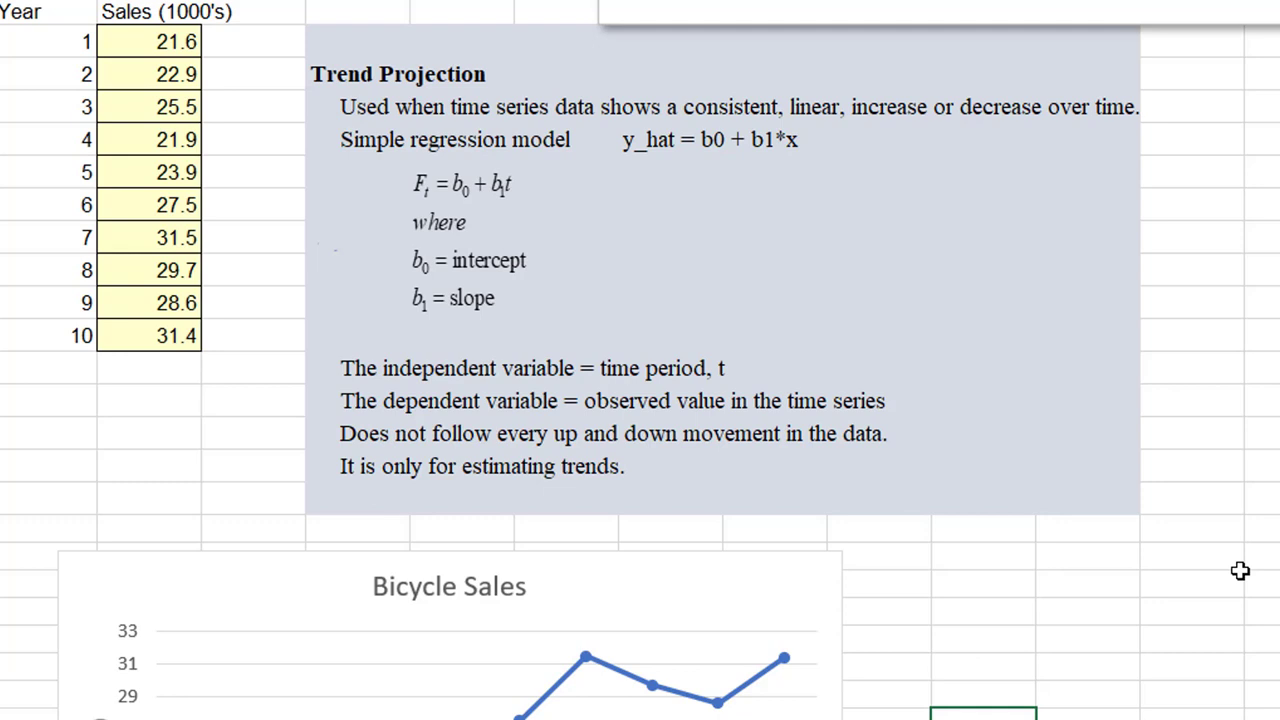
scroll(1240, 570, "down", 4)
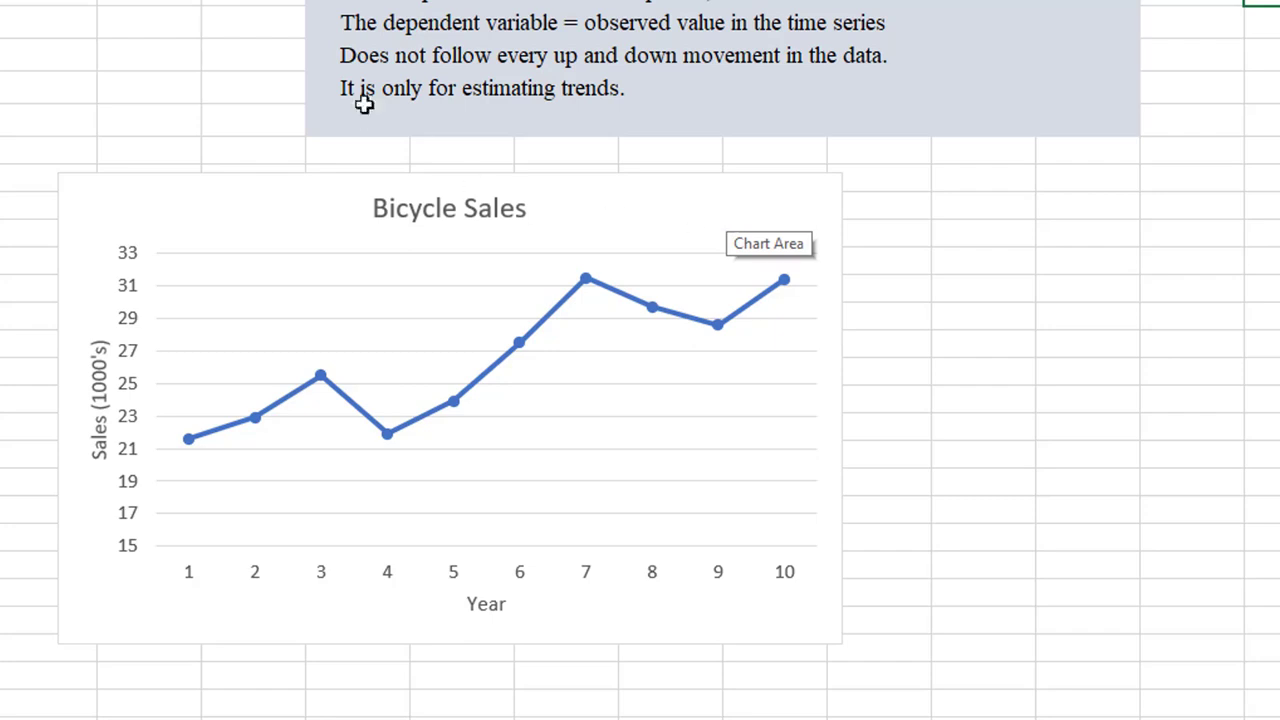
left_click(455, 402)
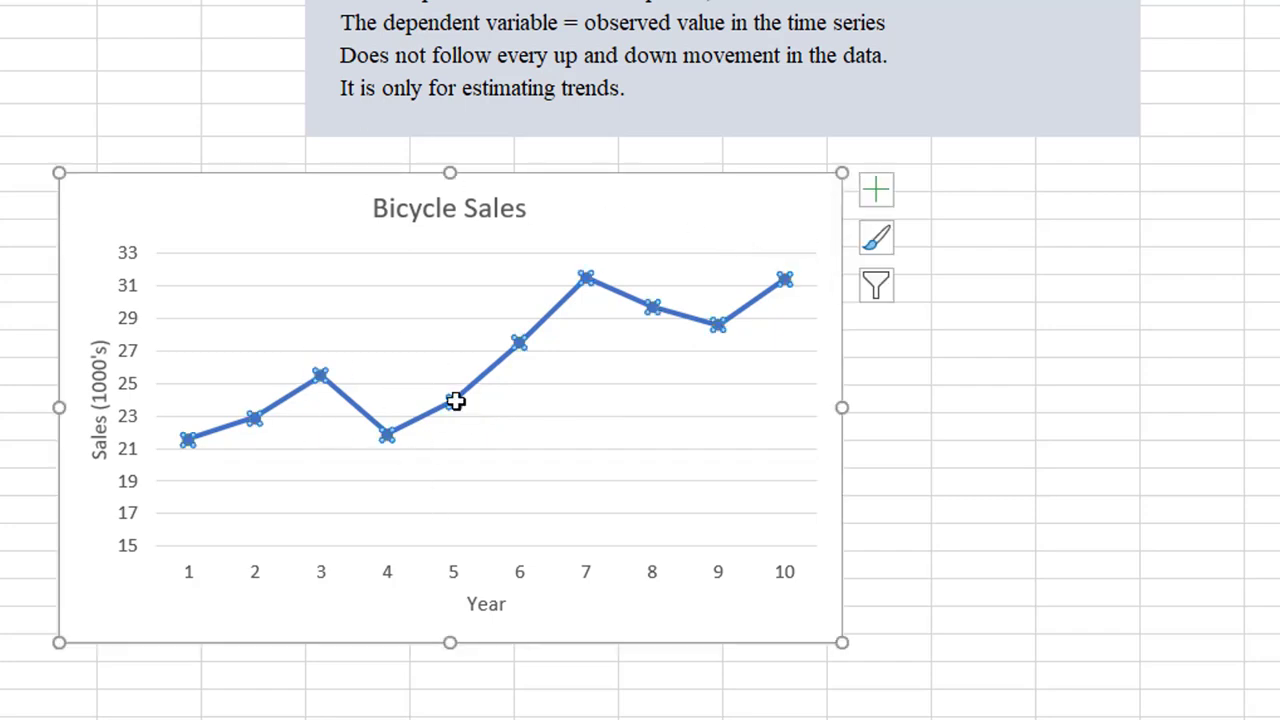
right_click(455, 401)
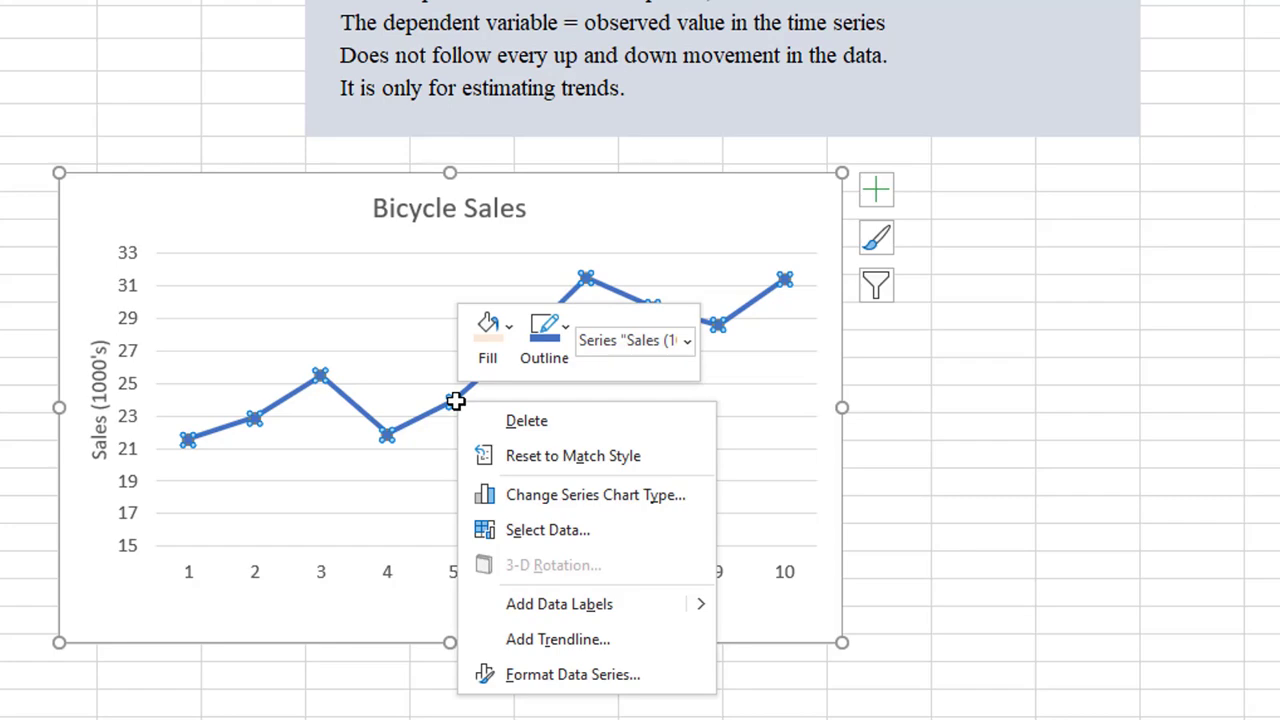
left_click(520, 639)
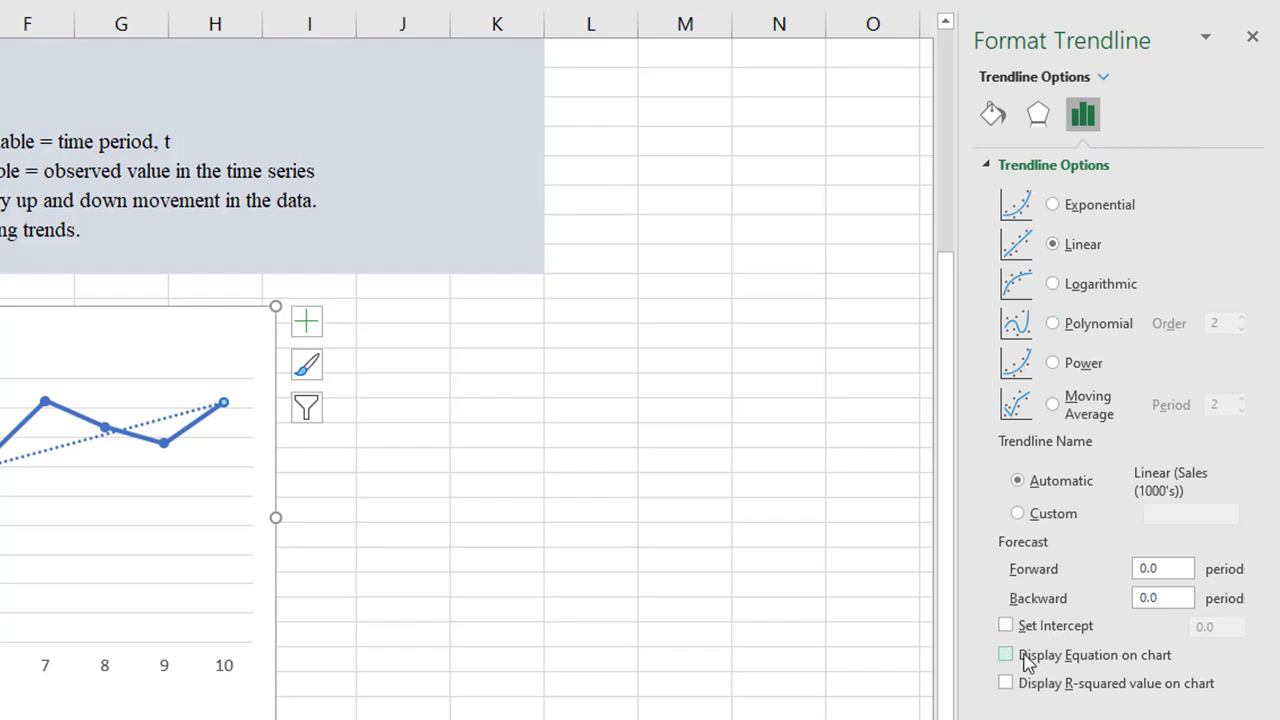
left_click(1008, 657)
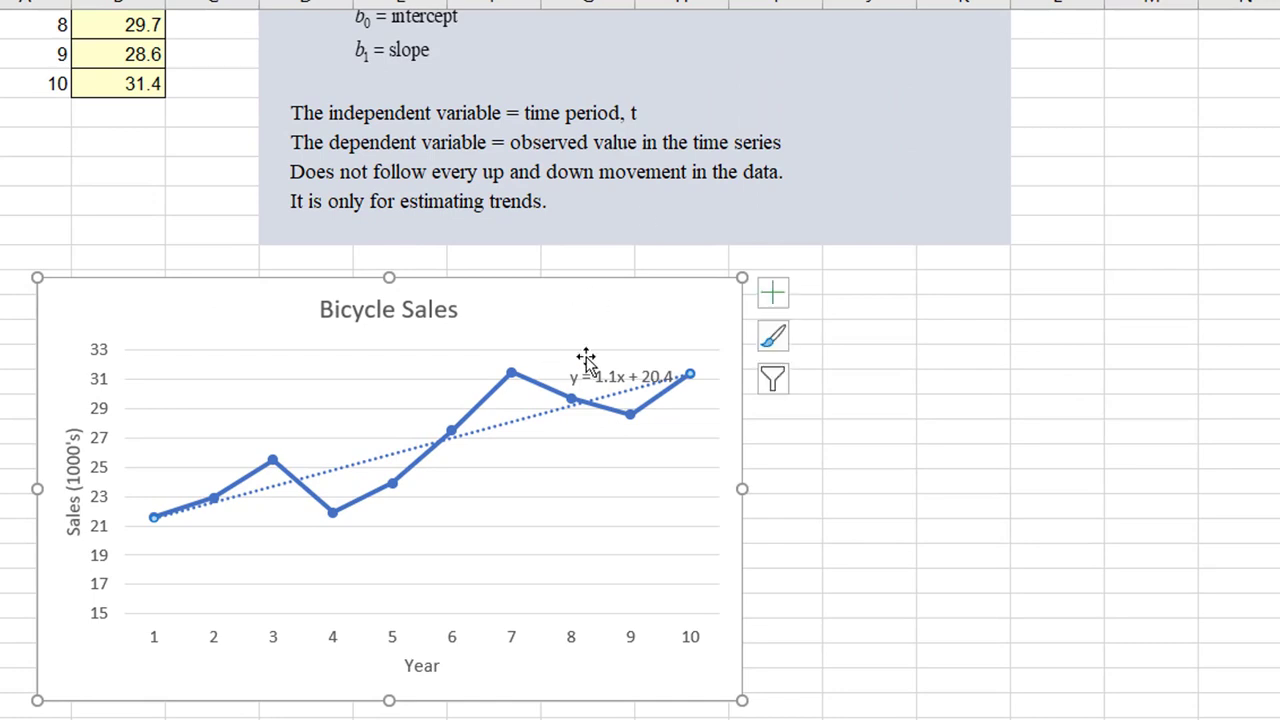
Move the trendline equation label above the plotted line, beside the chart title
left_click(582, 376)
left_click_drag(575, 360, 538, 336)
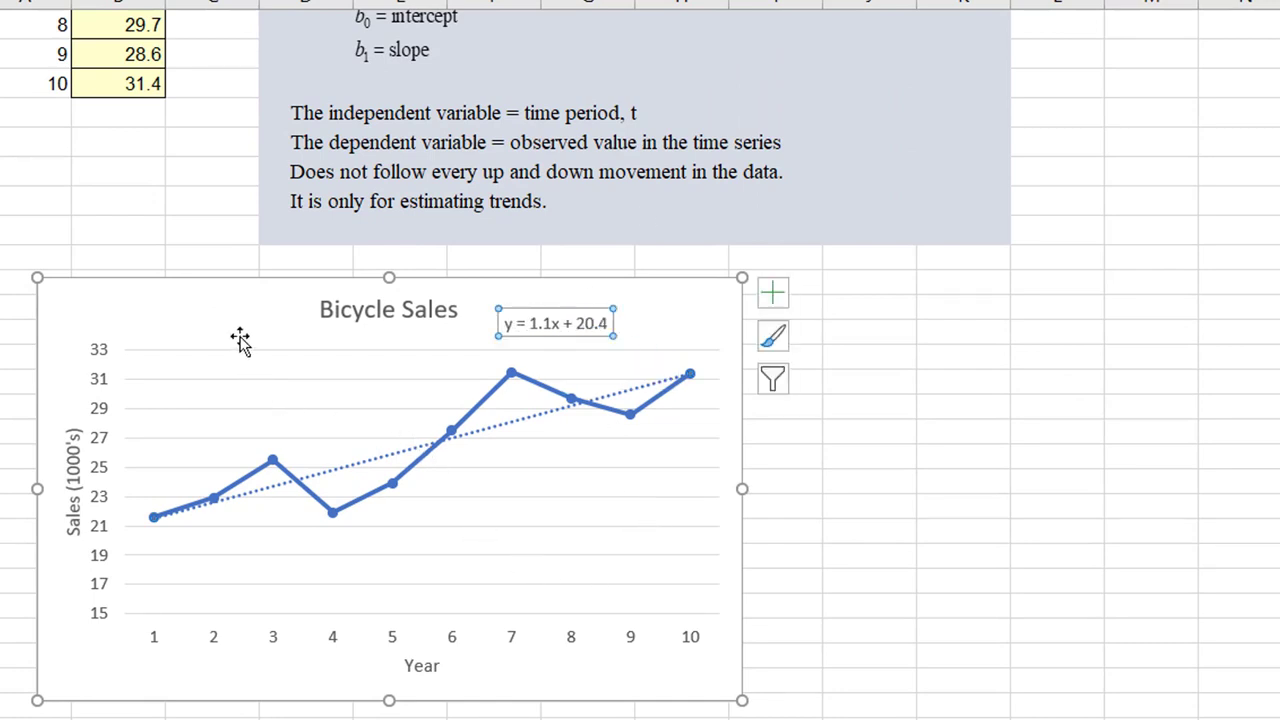
left_click(197, 316)
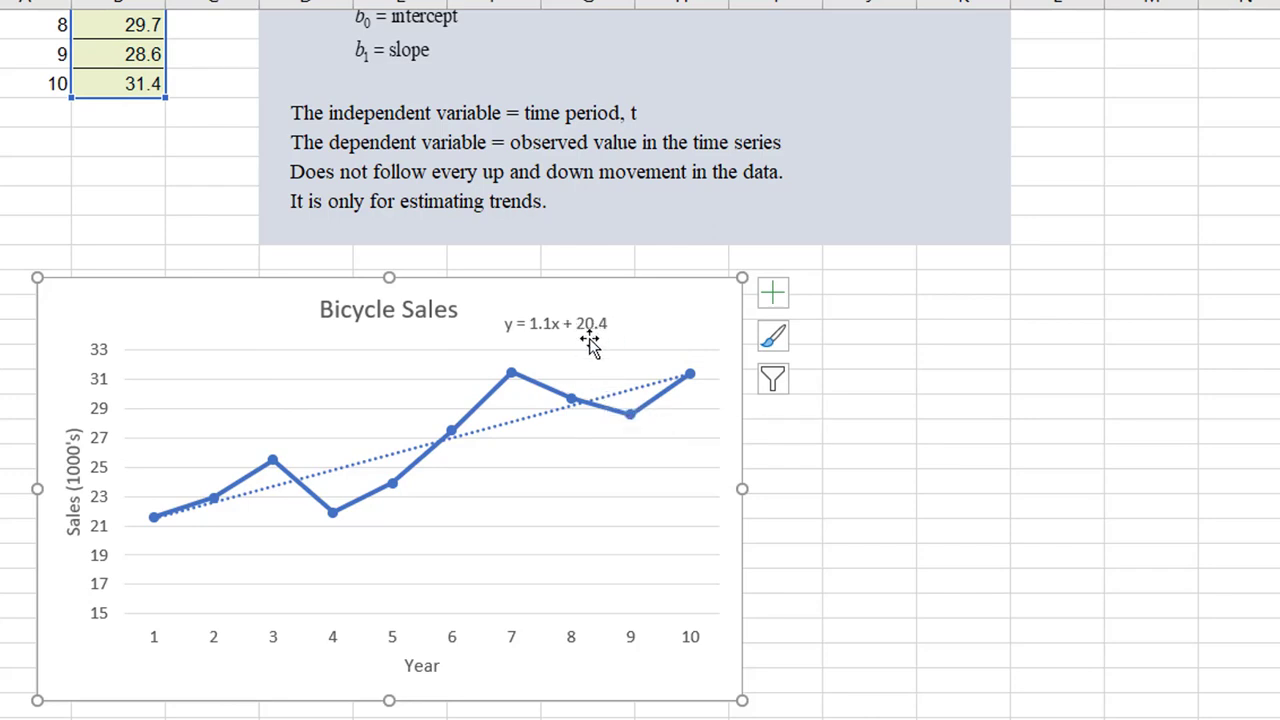
key("Escape")
Enter the labels "Intercept, b0" in A17 and "Slope, b1" in A18, and widen column A to fit them
scroll(590, 343, "up", 4)
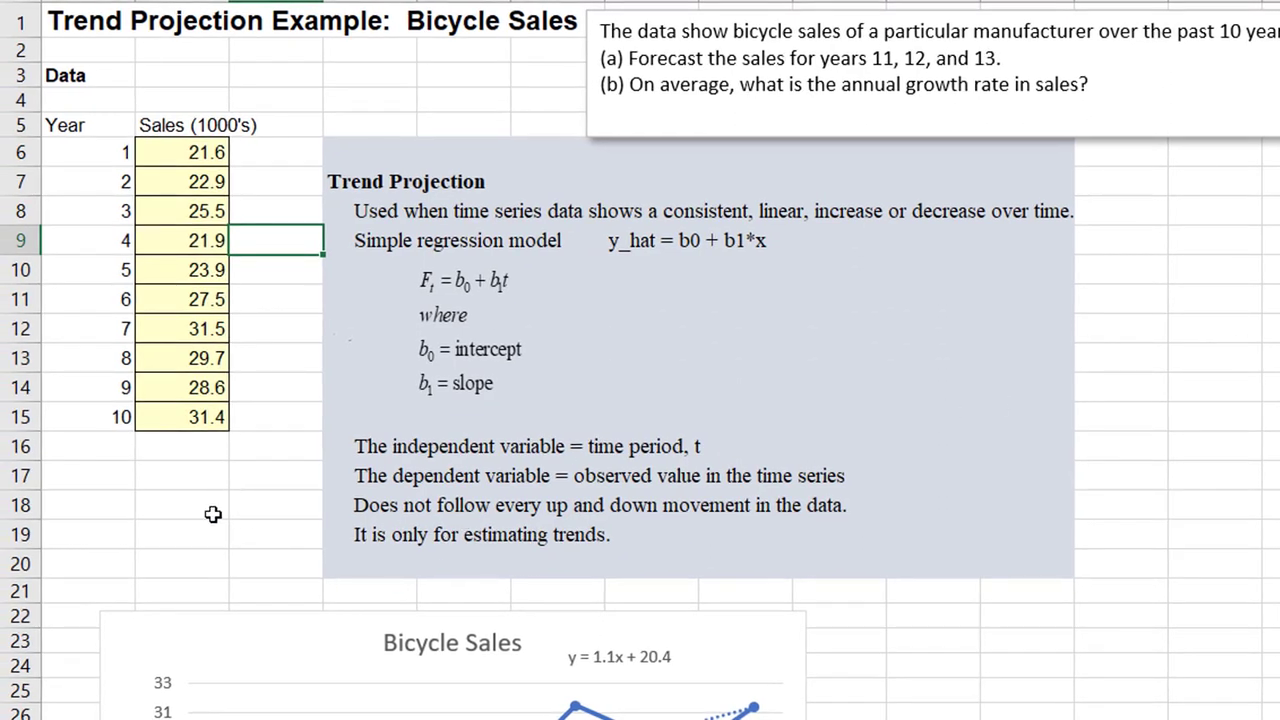
left_click(91, 470)
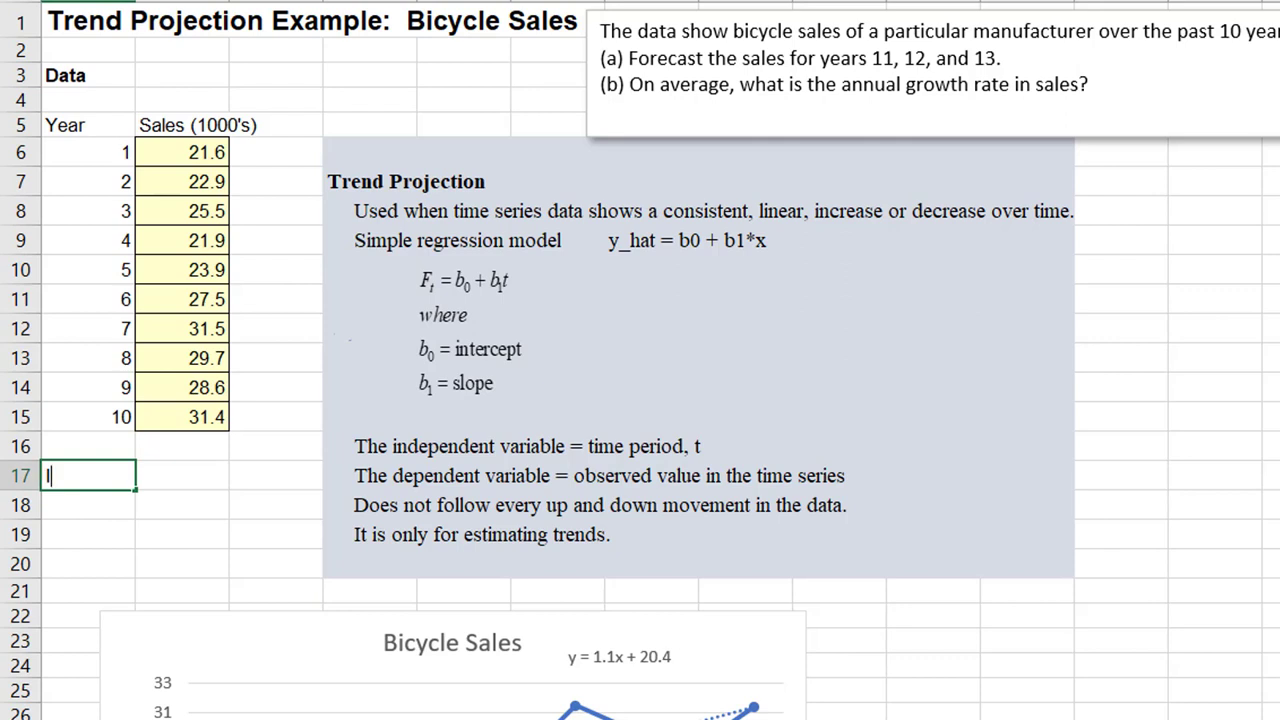
type("Intercept, ")
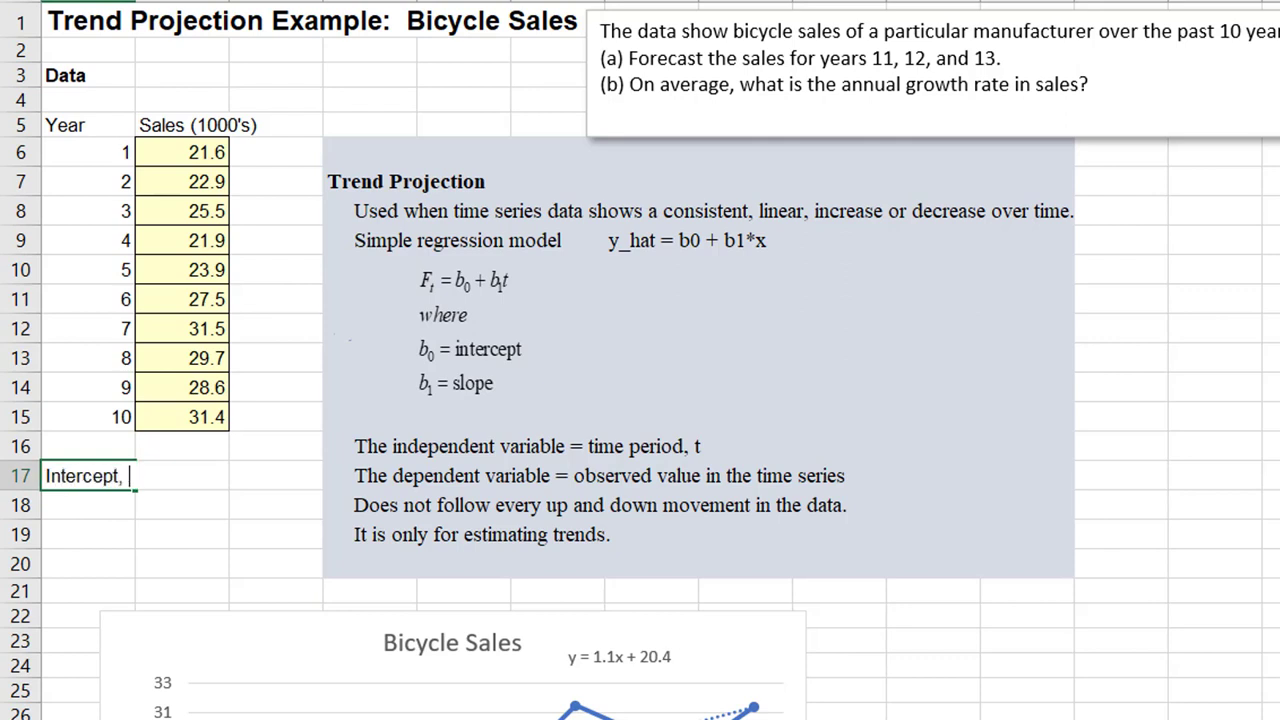
type("b0")
key("Return")
type("Sl")
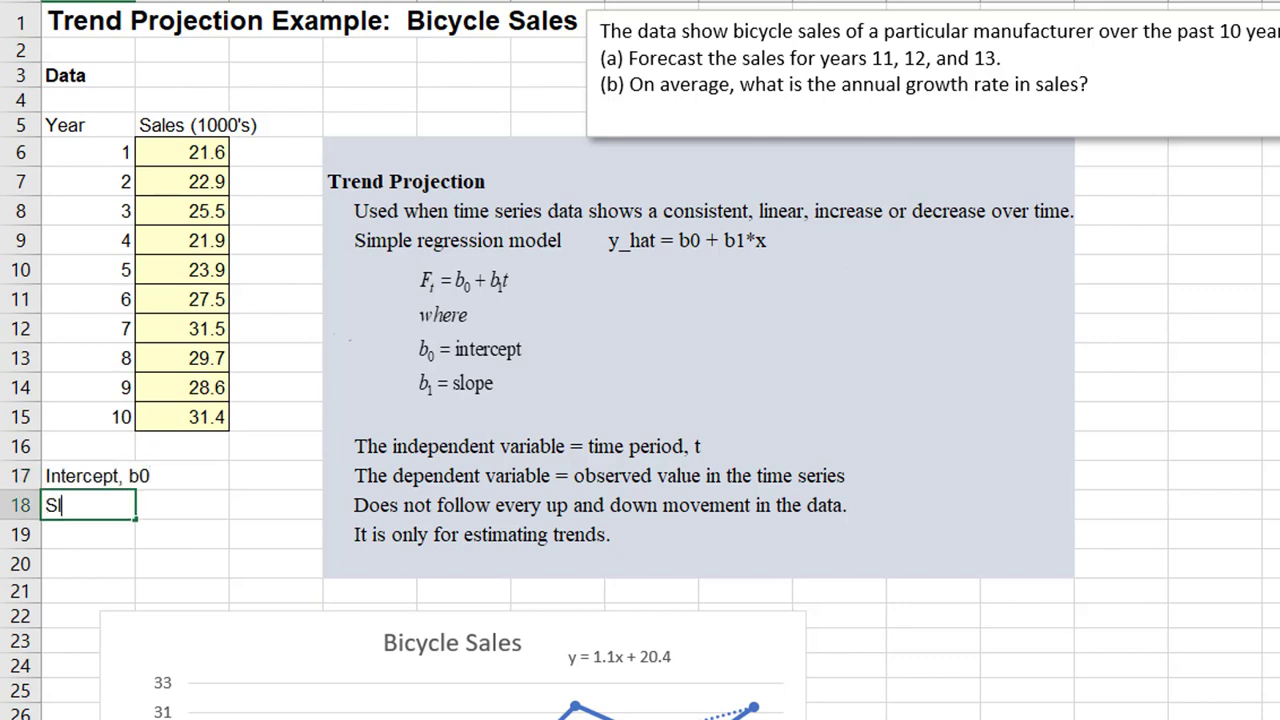
type("ope, b1")
key("Return")
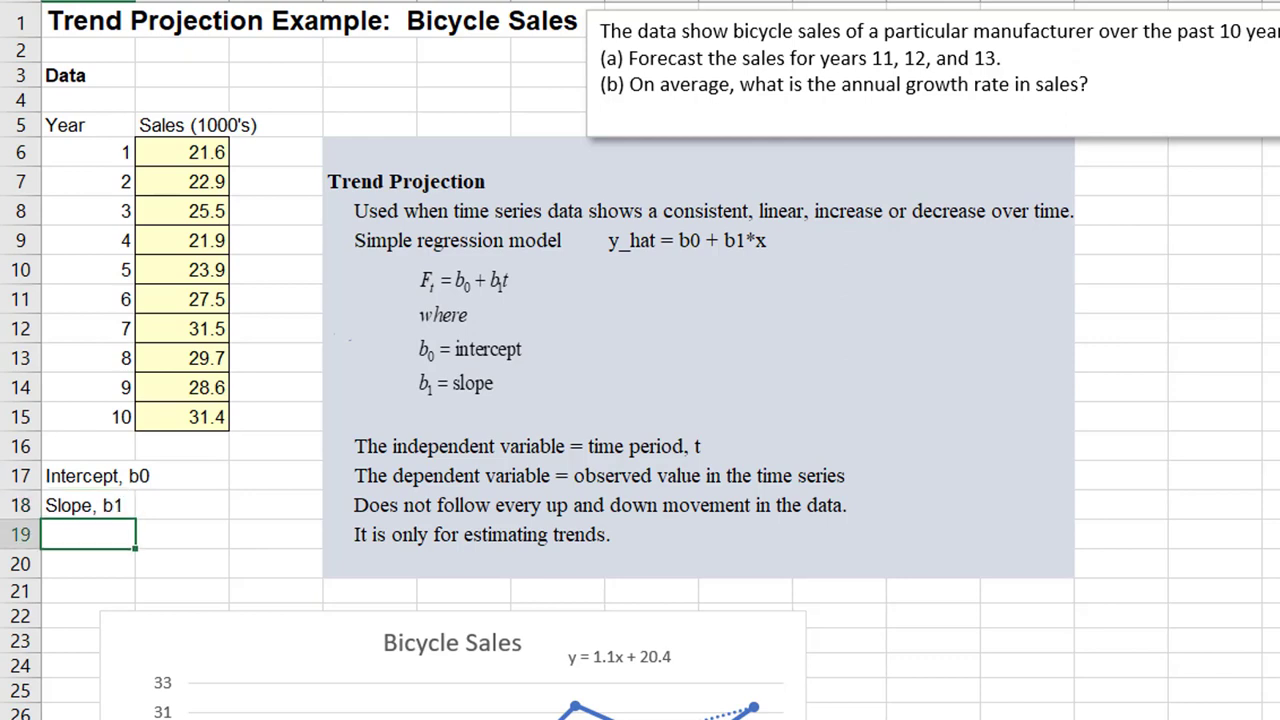
left_click_drag(135, 0, 155, 0)
Begin an INTERCEPT formula in cell B17 for the regression intercept
left_click(190, 484)
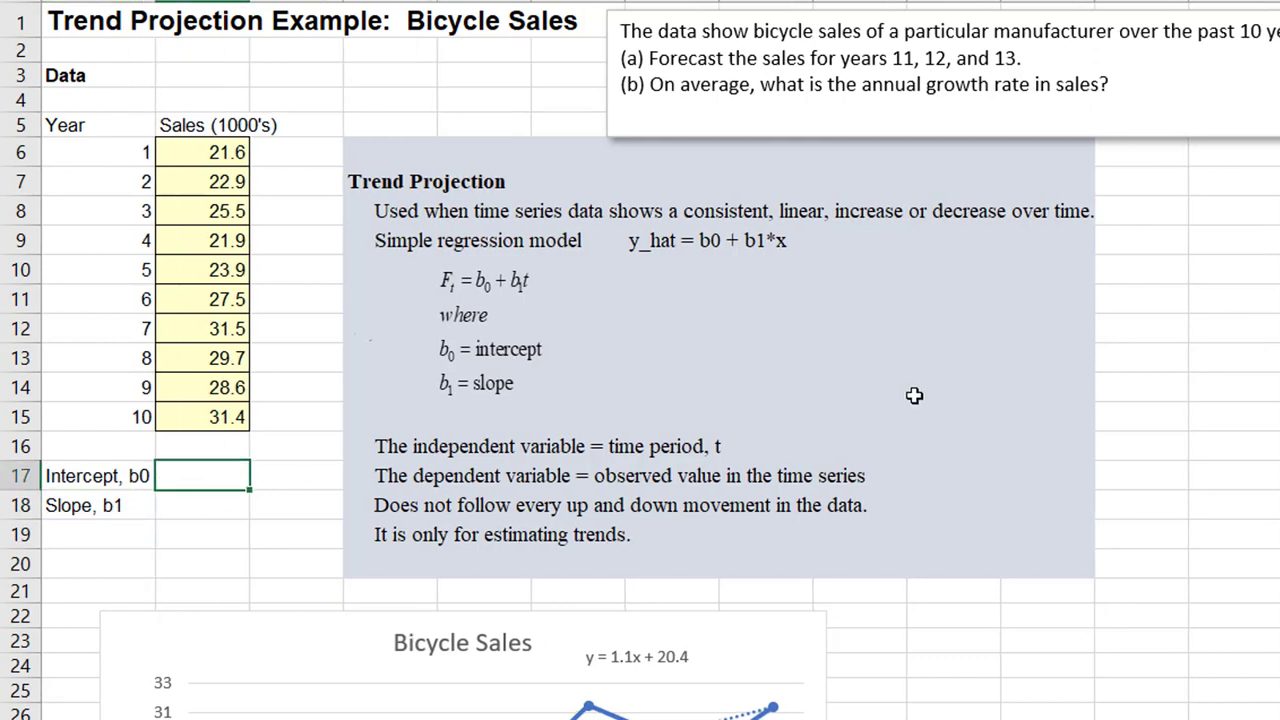
type("=interce")
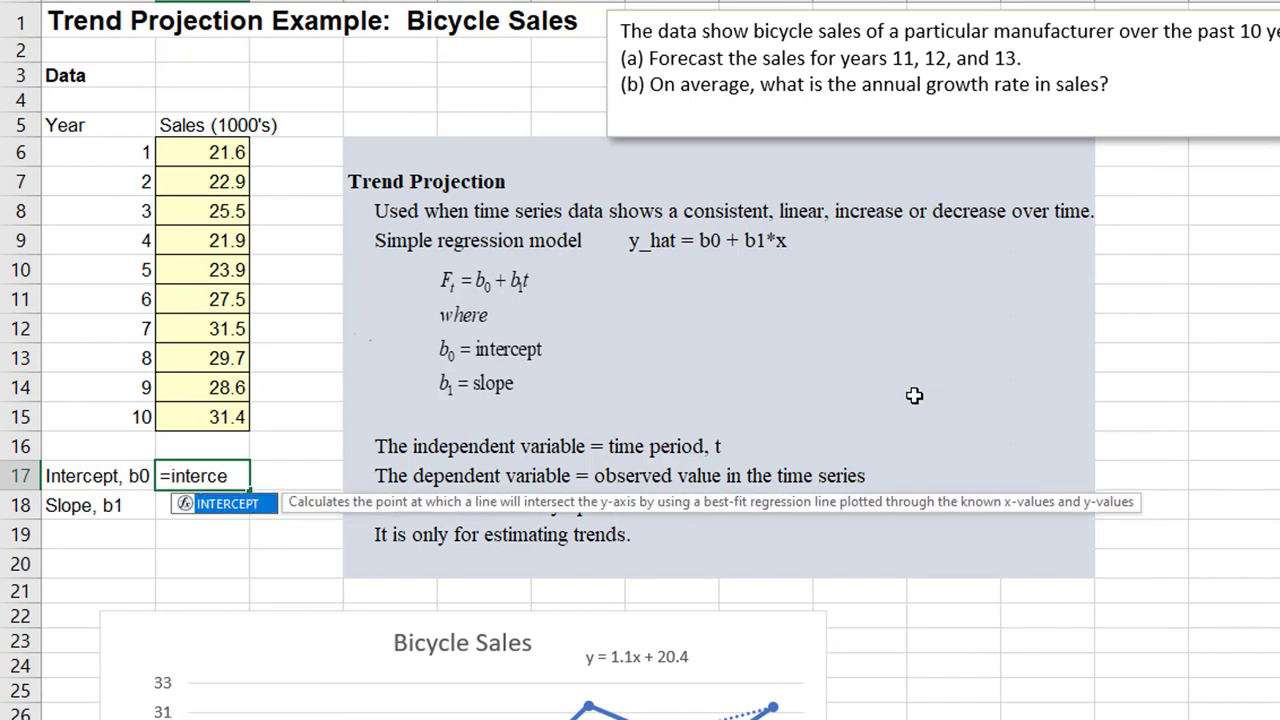